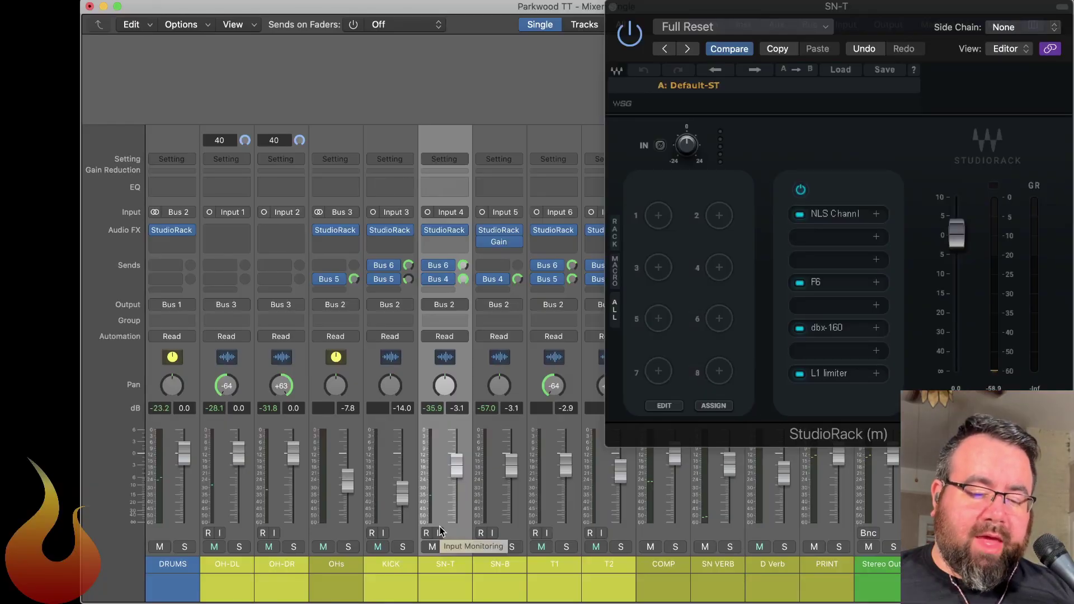
# - Solo the SN-T snare top channel in the Mixer
pyautogui.click(457, 547)
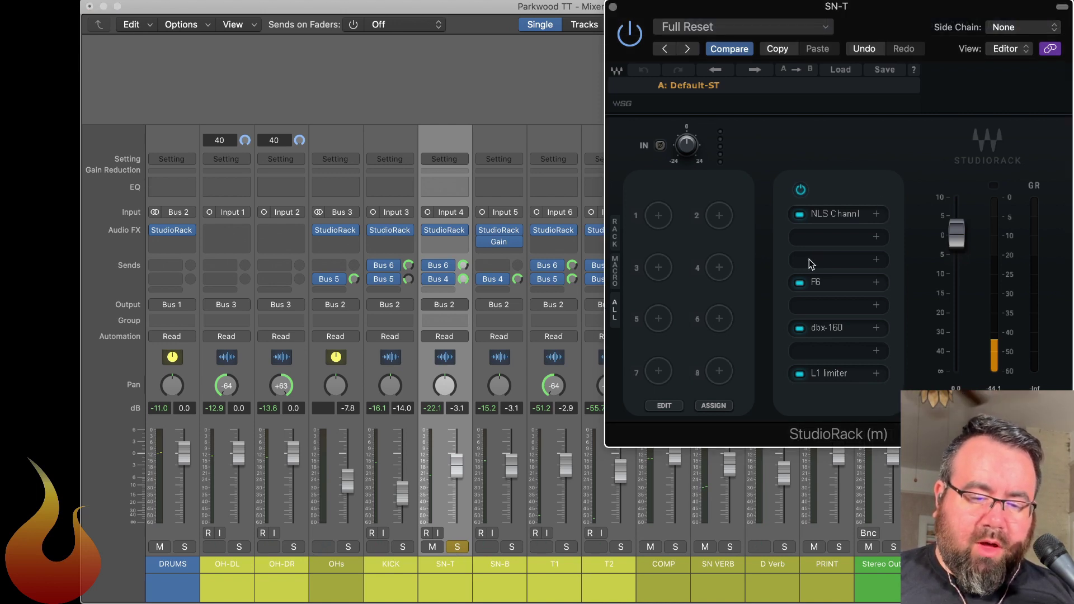
# - Load a C1 comp-gate into slot 3 of the SN-T StudioRack and raise its gate threshold to about -28 dB
pyautogui.click(875, 260)
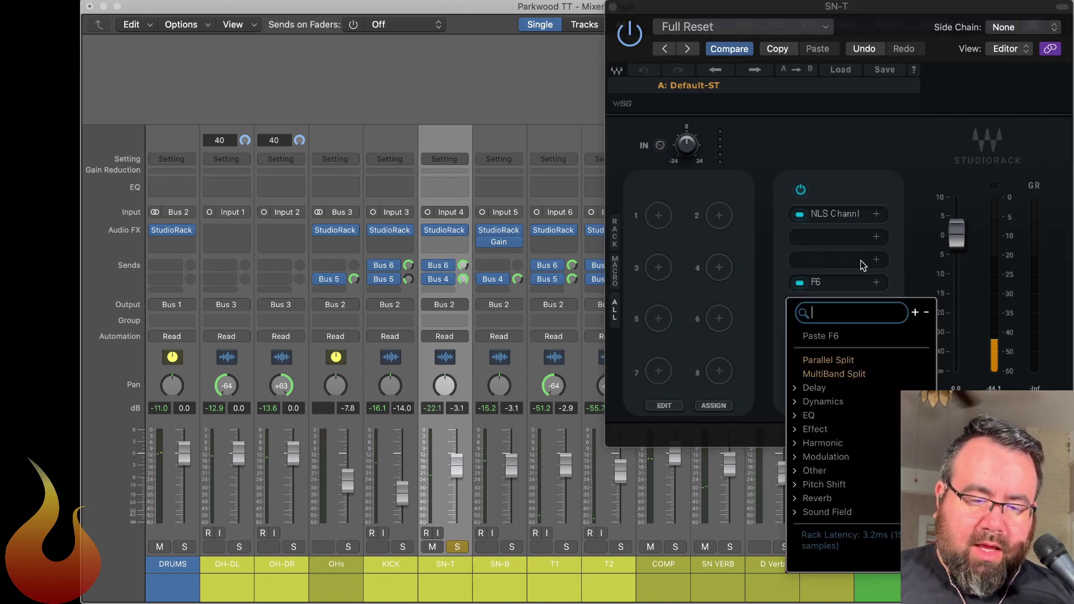
pyautogui.write('c1')
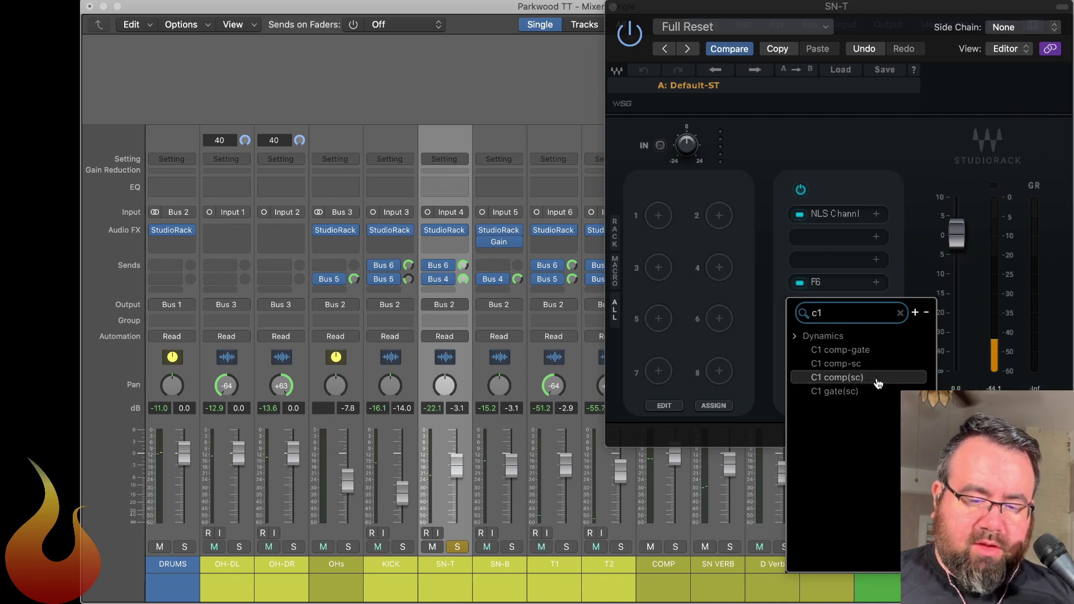
pyautogui.click(857, 351)
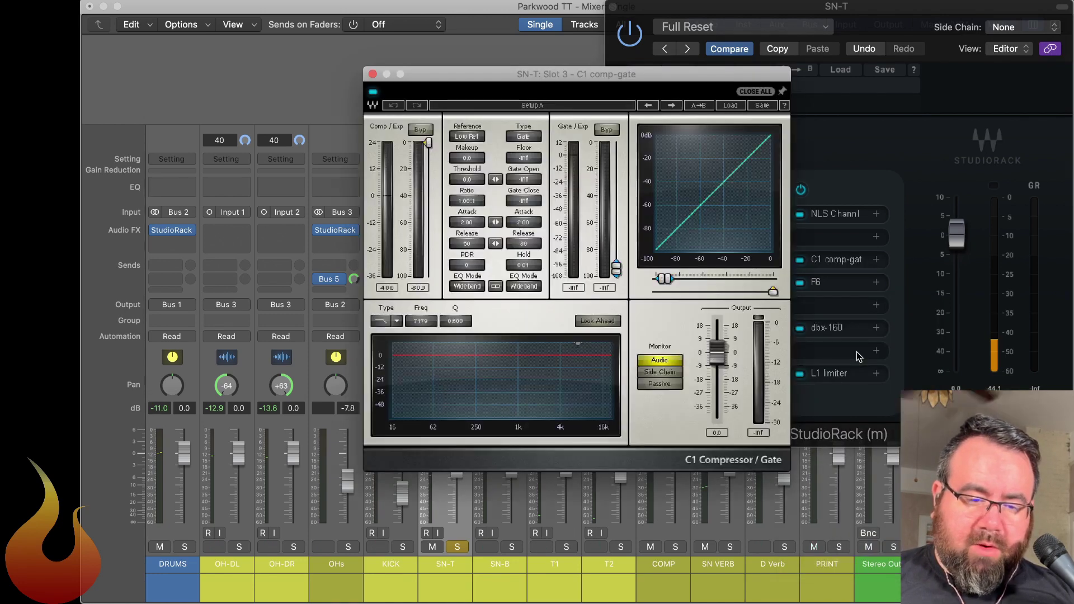
pyautogui.moveTo(473, 74); pyautogui.dragTo(235, 6)
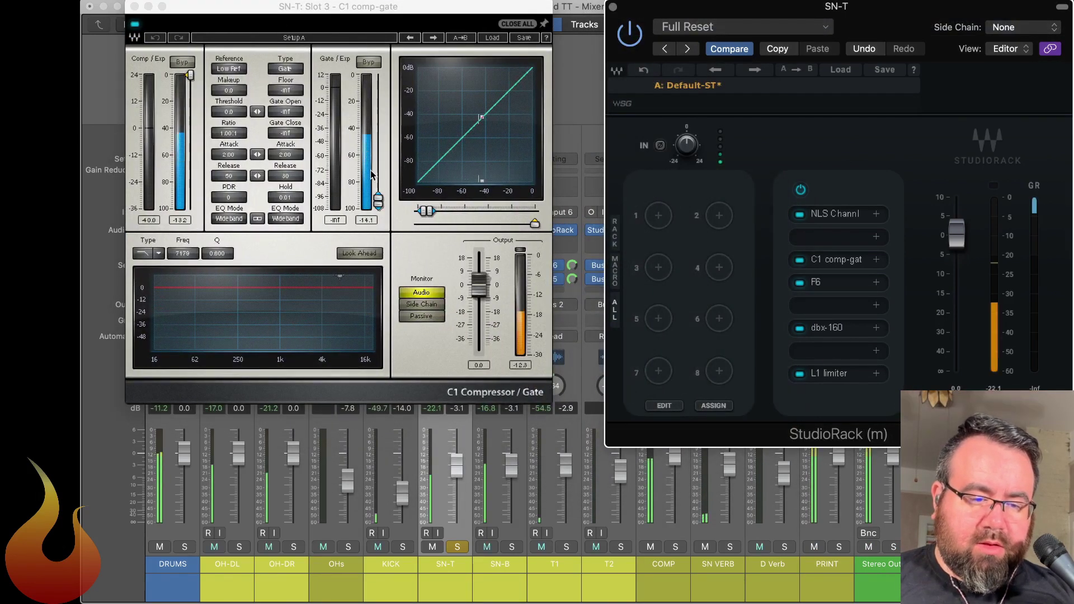
pyautogui.moveTo(378, 200); pyautogui.dragTo(378, 115)
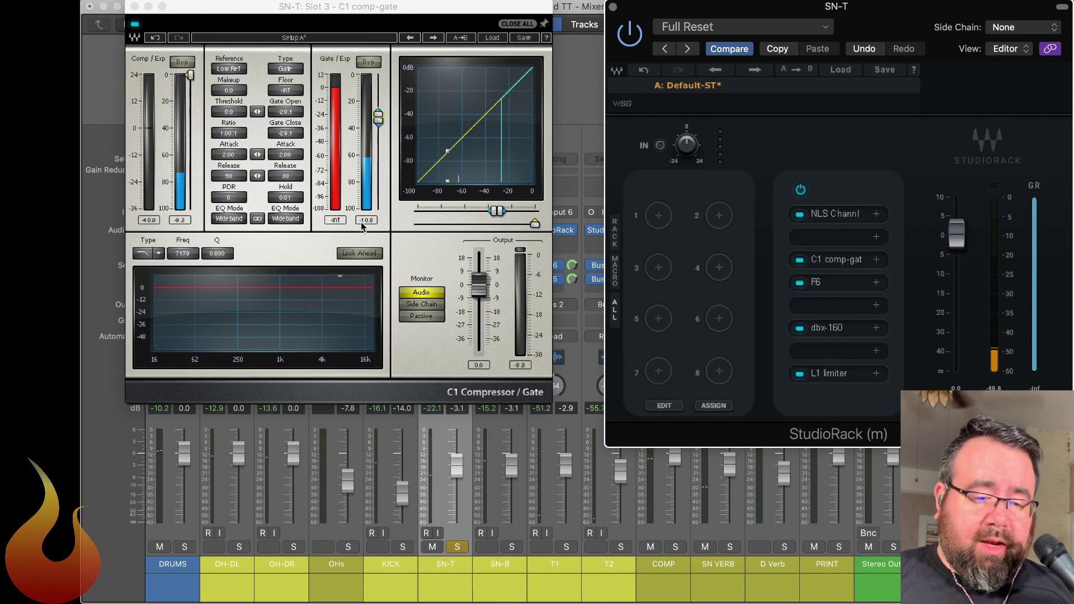
# - Enter 150 as the C1 gate release value
pyautogui.click(282, 179)
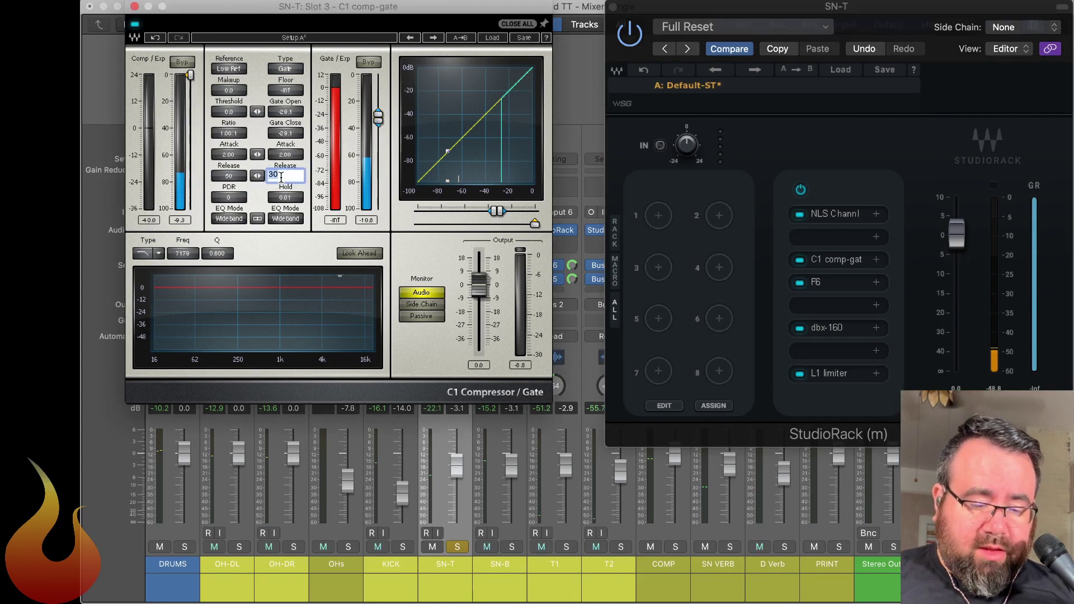
pyautogui.write('150')
pyautogui.press('Return')
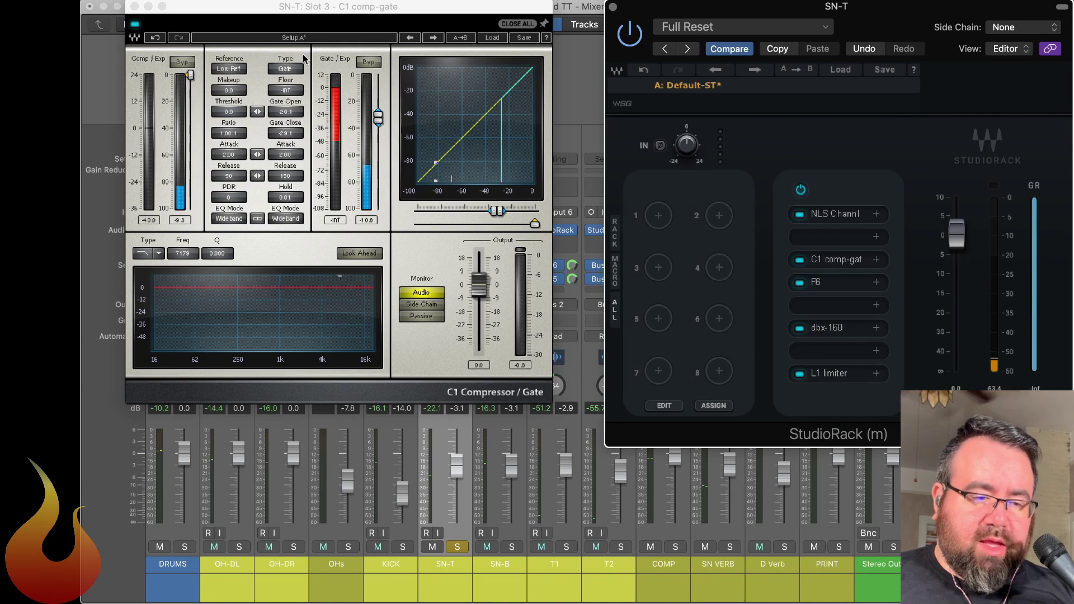
# - Bypass the C1 gate and load F6(sc) into the snare rack's second slot
pyautogui.click(134, 24)
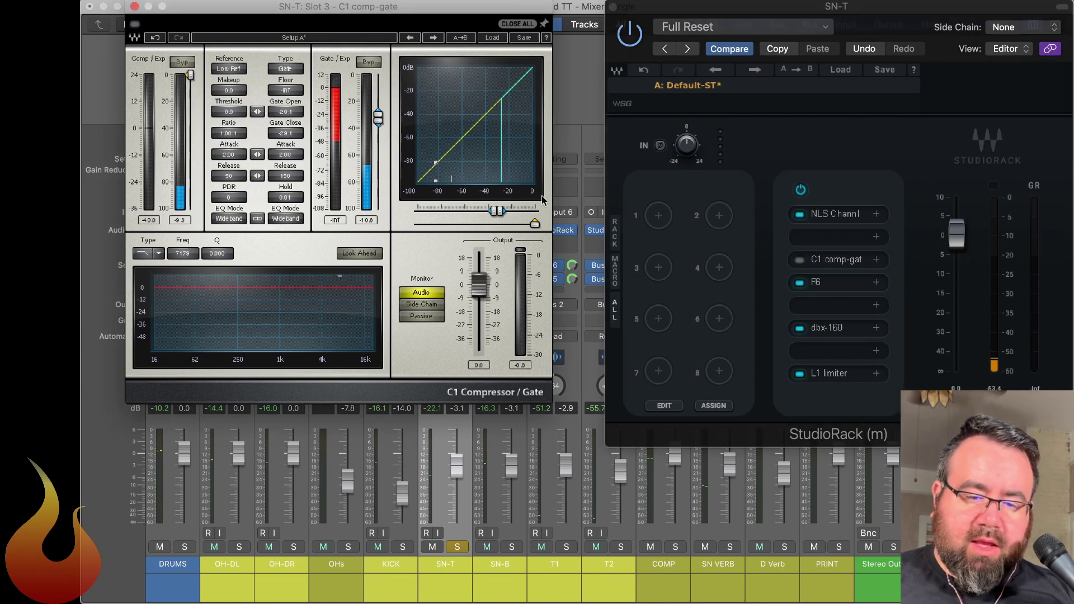
pyautogui.click(810, 239)
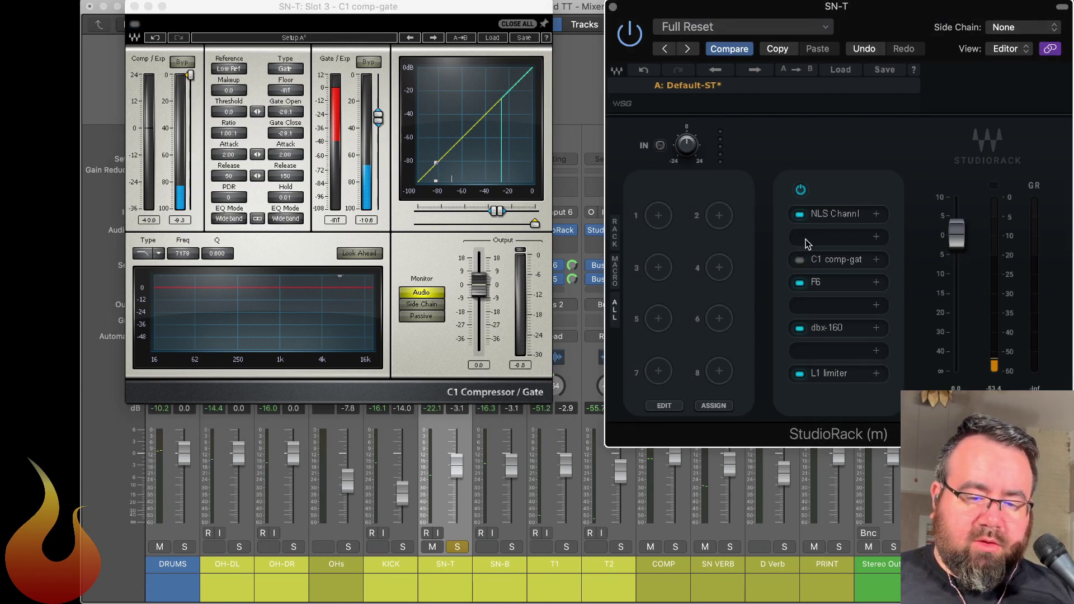
pyautogui.click(876, 237)
pyautogui.write('f6')
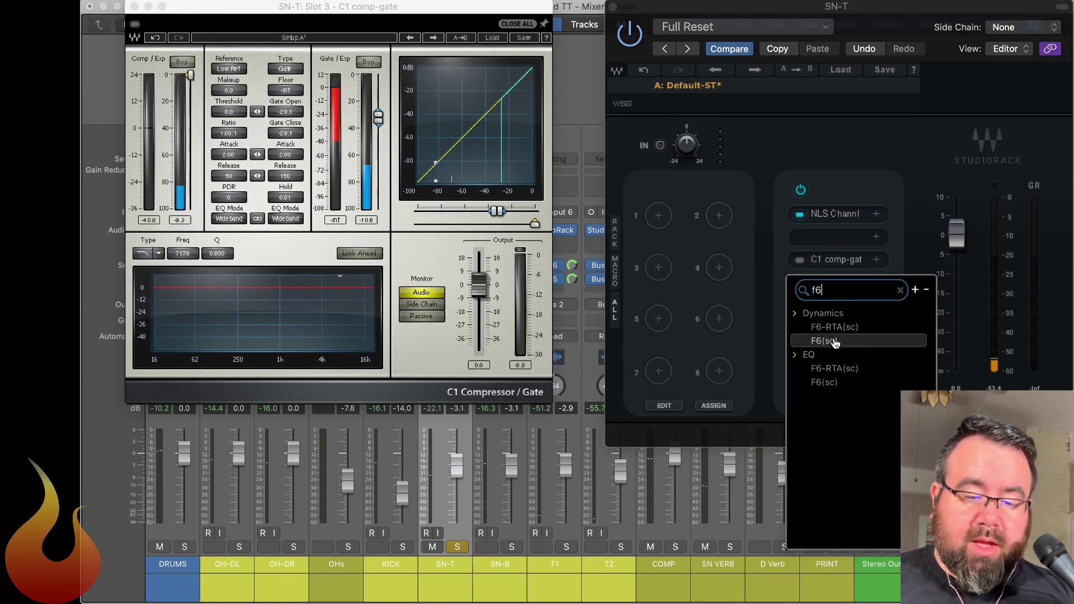
pyautogui.click(835, 341)
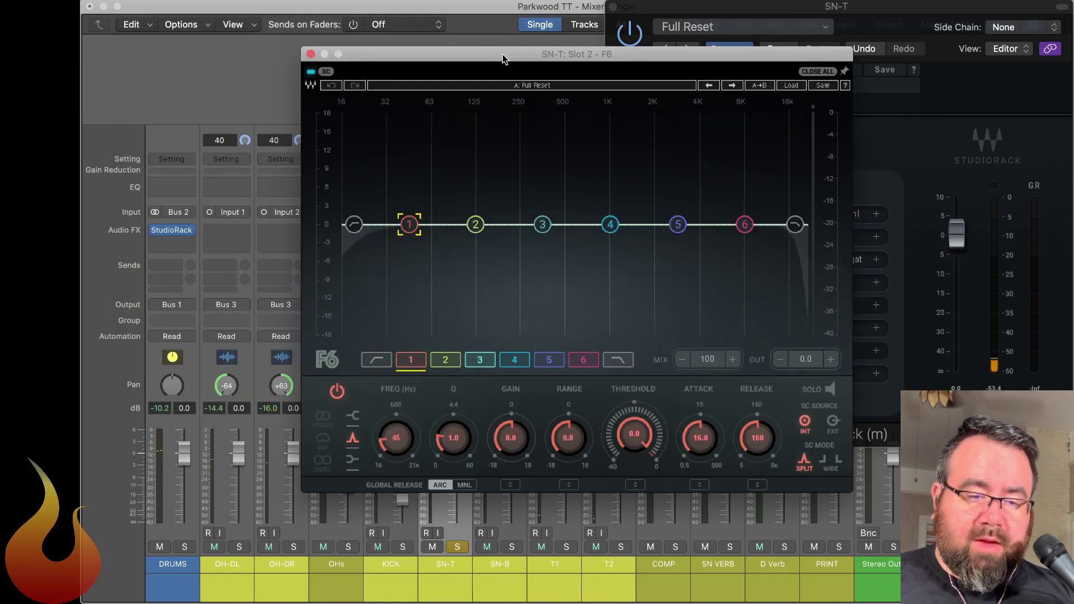
# - Move the F6 window to the upper left so the StudioRack chain shows beside it
pyautogui.moveTo(504, 54); pyautogui.dragTo(281, 7)
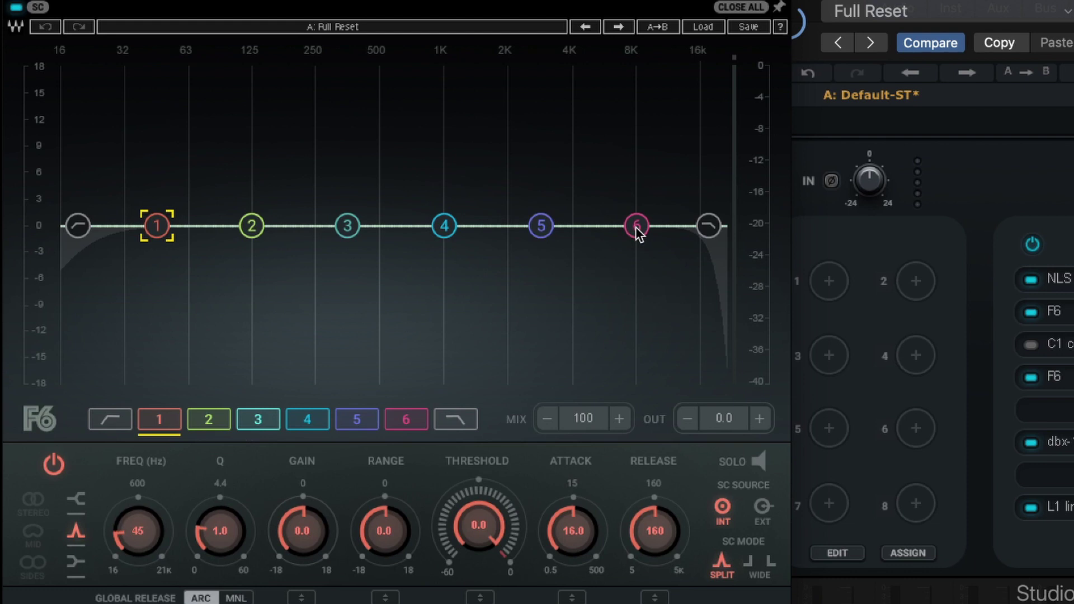
# - Make F6 band 6 a -18 dB high-shelf cut at about 751 Hz with Q 0.8
pyautogui.moveTo(637, 227); pyautogui.dragTo(592, 383)
pyautogui.click(78, 503)
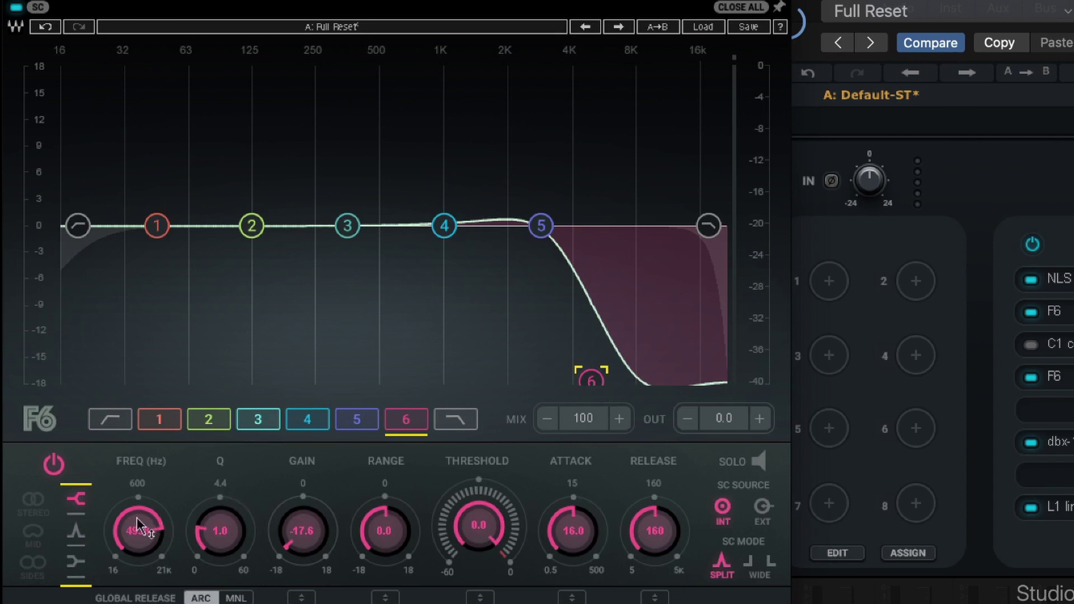
pyautogui.click(209, 541)
pyautogui.moveTo(208, 542); pyautogui.dragTo(208, 547)
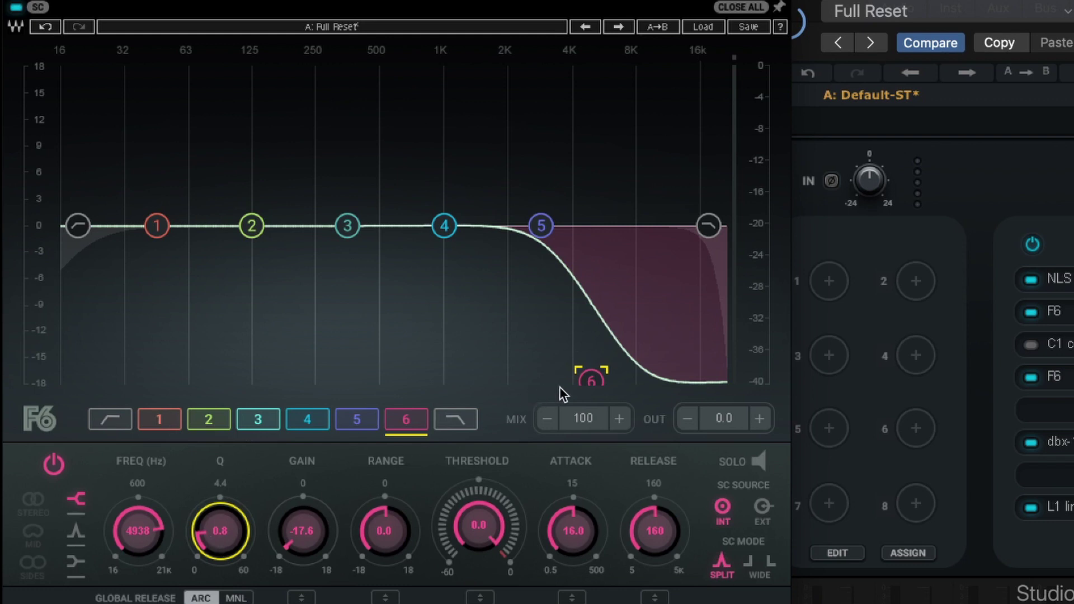
pyautogui.moveTo(590, 382)
pyautogui.mouseDown()
pyautogui.moveTo(508, 372)
pyautogui.moveTo(417, 382)
pyautogui.mouseUp()
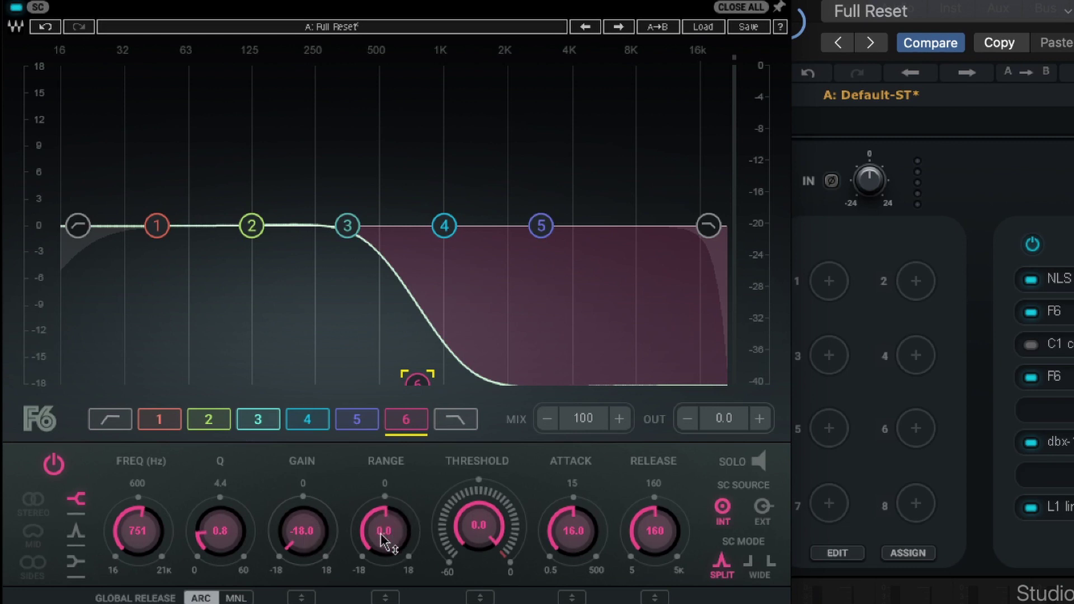
# - Give F6 band 6 dynamic range 18.0, attack 0.5 and release 30
pyautogui.moveTo(380, 532); pyautogui.dragTo(380, 492)
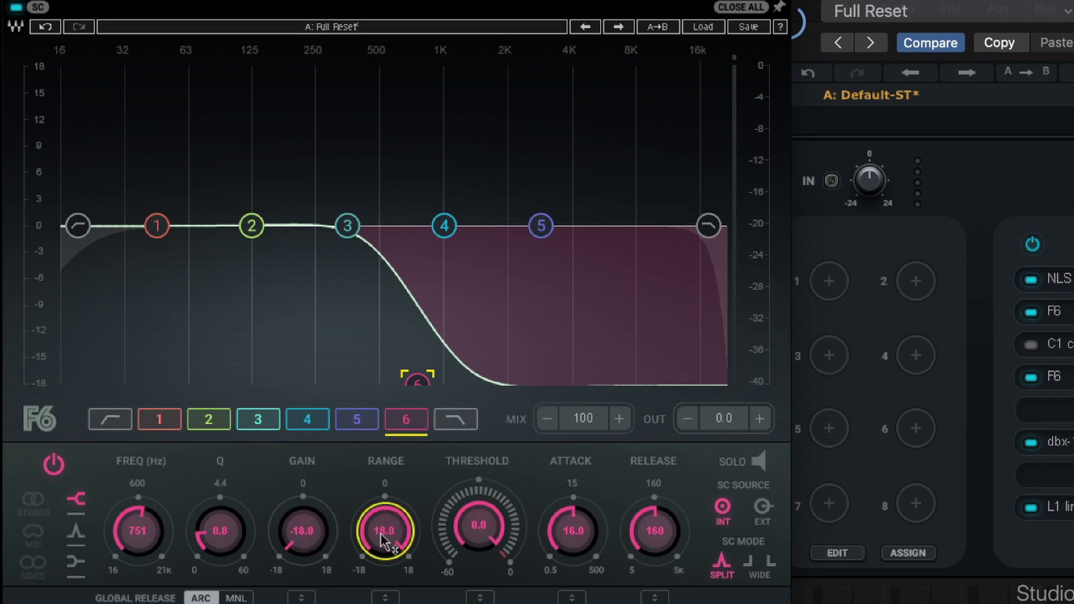
pyautogui.moveTo(585, 540); pyautogui.dragTo(586, 582)
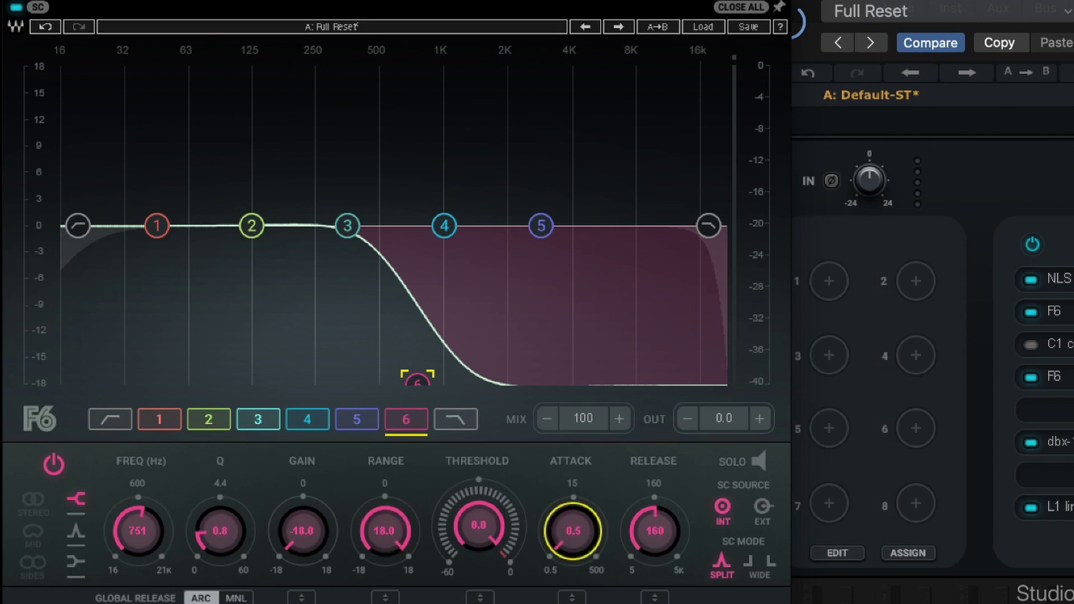
pyautogui.click(657, 532)
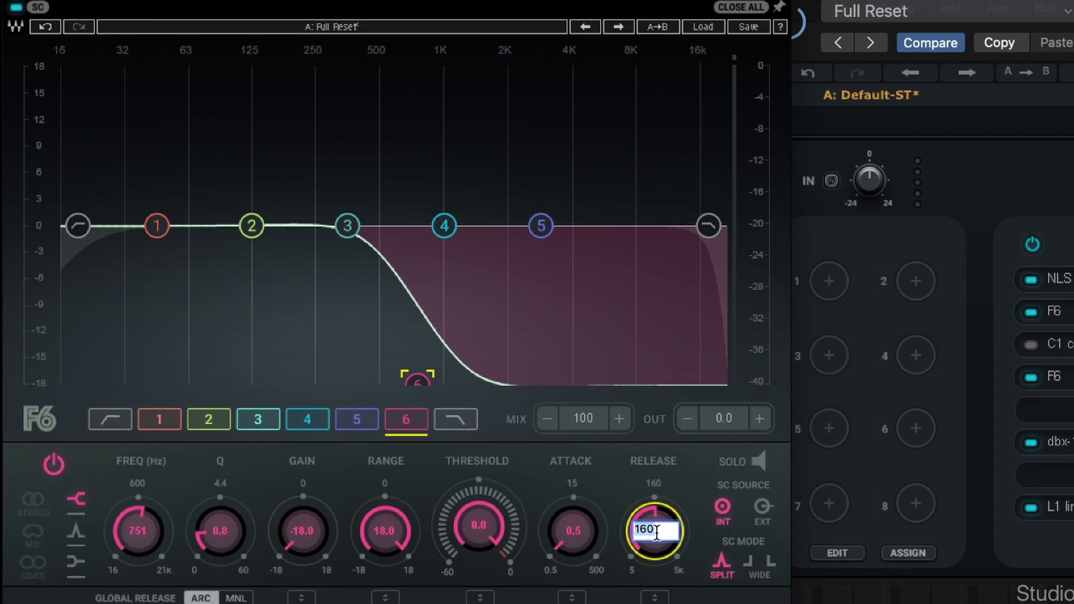
pyautogui.write('30')
pyautogui.press('Return')
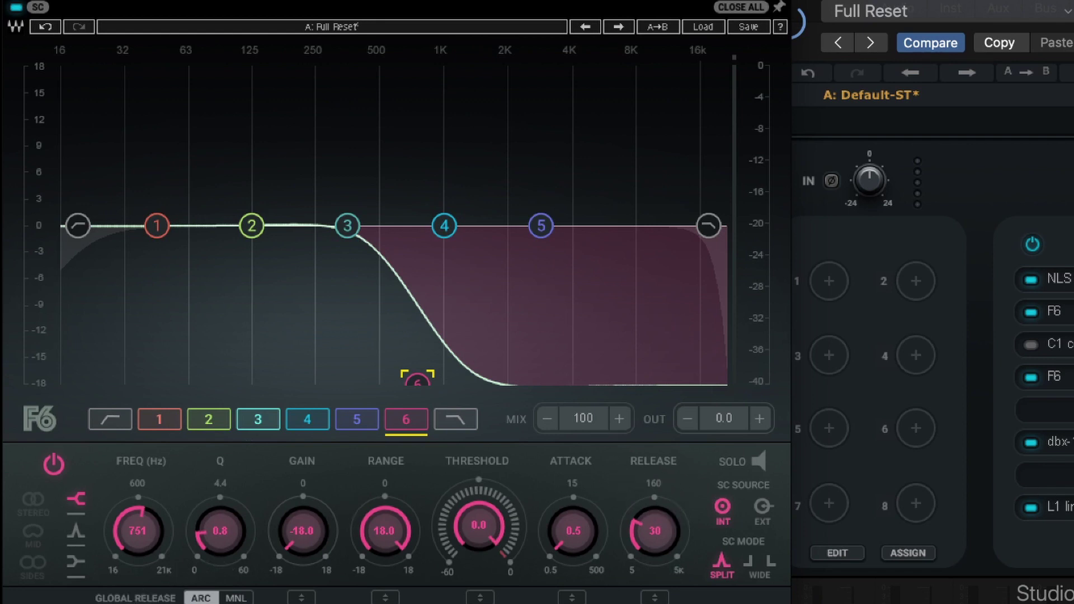
# - Set the F6 Global Release to MNL and band 6's SC MODE to WIDE
pyautogui.click(234, 599)
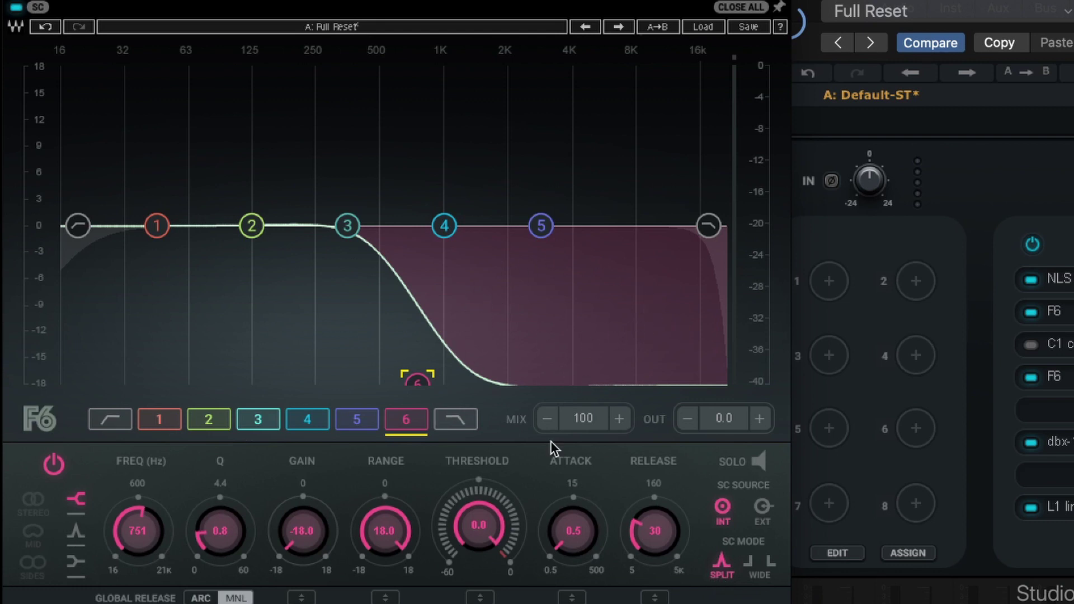
pyautogui.click(752, 565)
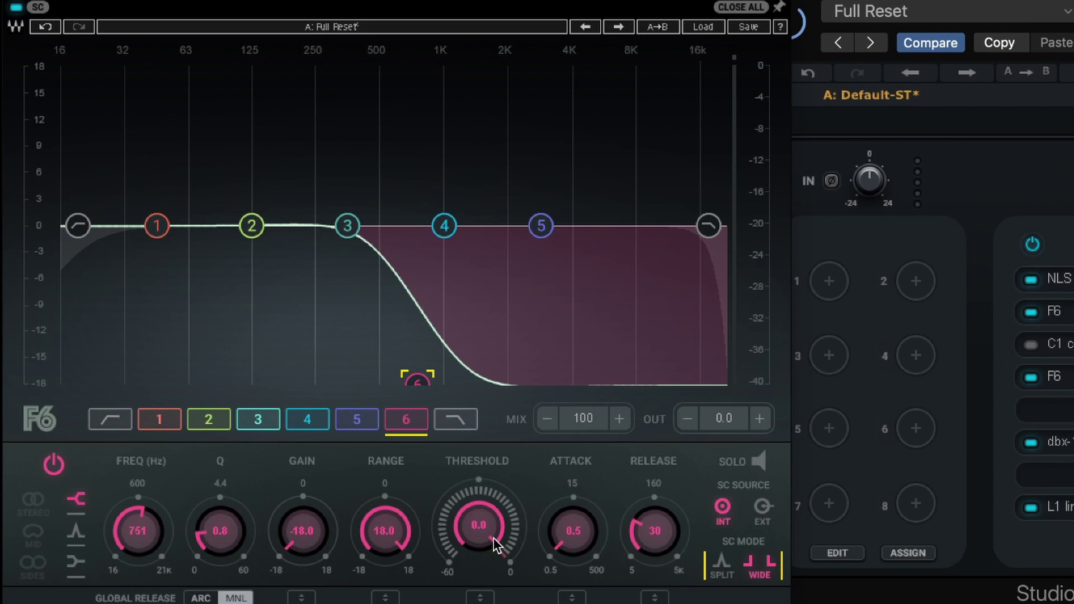
# - Set F6 band 6's threshold to -24.8 so its dynamic shelf engages
pyautogui.moveTo(479, 526)
pyautogui.mouseDown()
pyautogui.moveTo(480, 572)
pyautogui.moveTo(476, 517)
pyautogui.mouseUp()
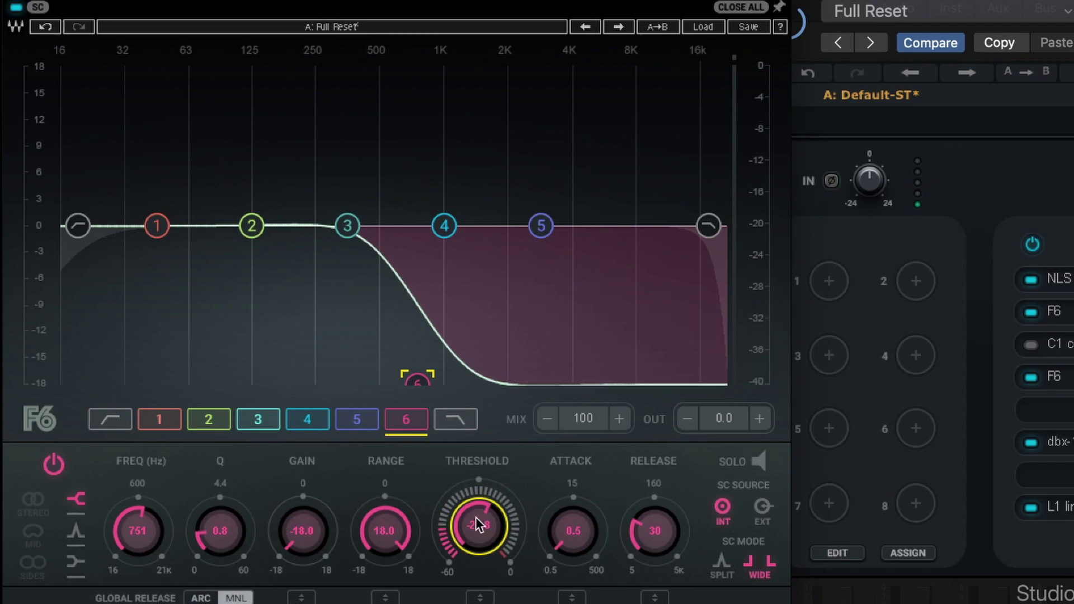
# - A/B the snare with F6 bypassed and on, then cut band 1 by 9.4 dB at 49 Hz
pyautogui.click(15, 8)
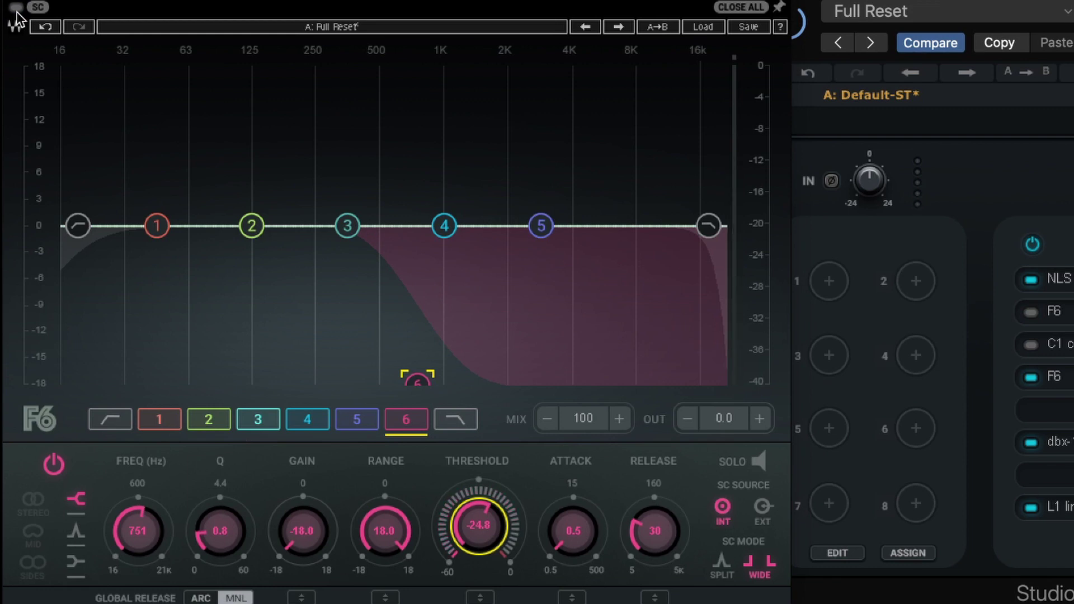
pyautogui.click(16, 8)
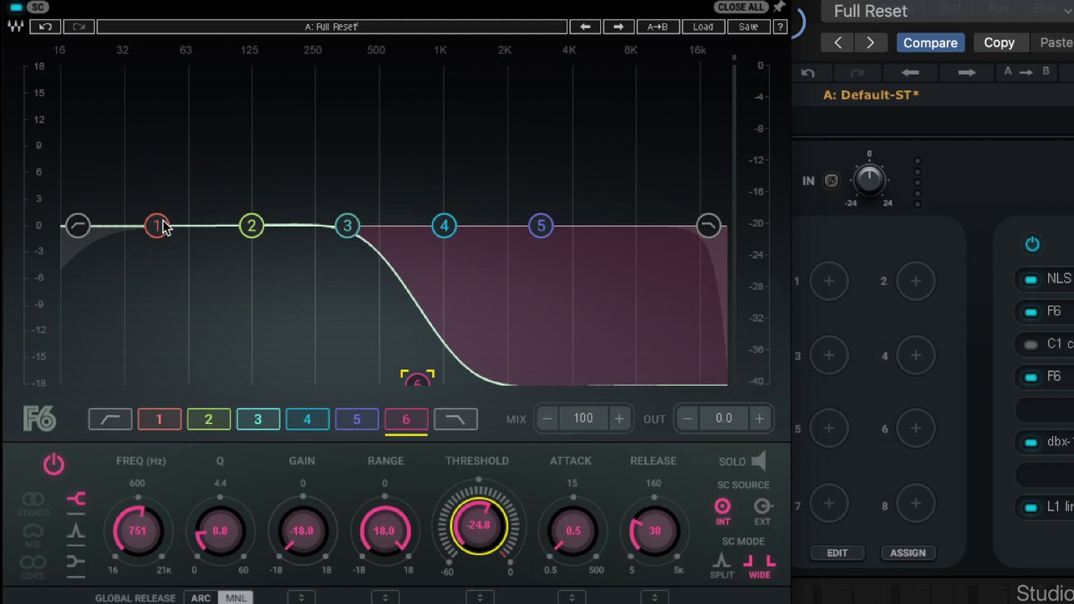
pyautogui.moveTo(162, 226); pyautogui.dragTo(168, 309)
# - Make F6 band 1 a shelf at 21357 Hz, -18 dB, with range 18, attack 0.5 and release 100
pyautogui.click(75, 562)
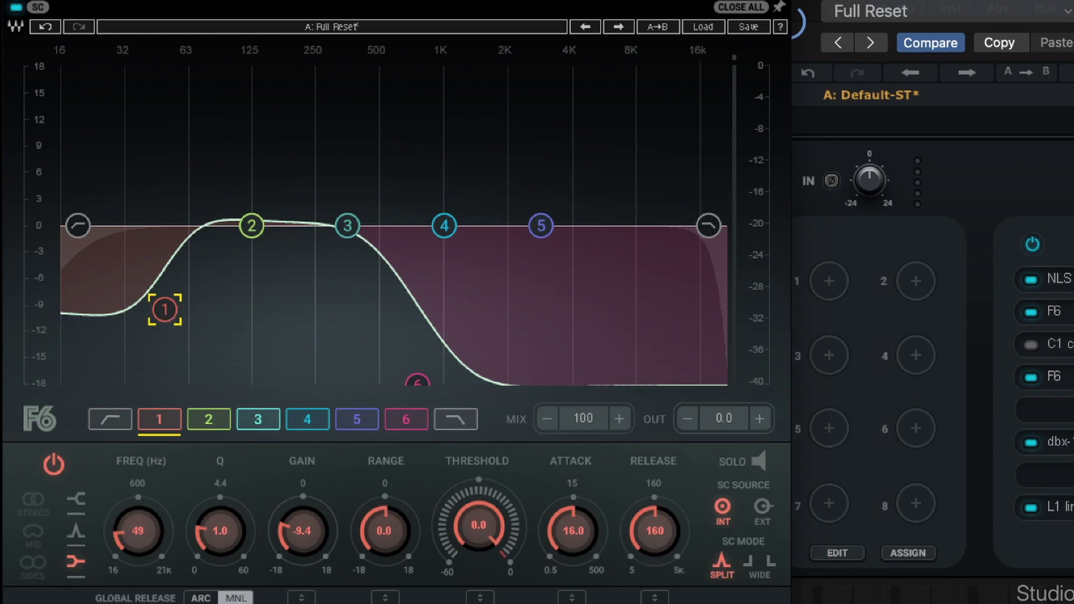
pyautogui.moveTo(163, 311); pyautogui.dragTo(722, 381)
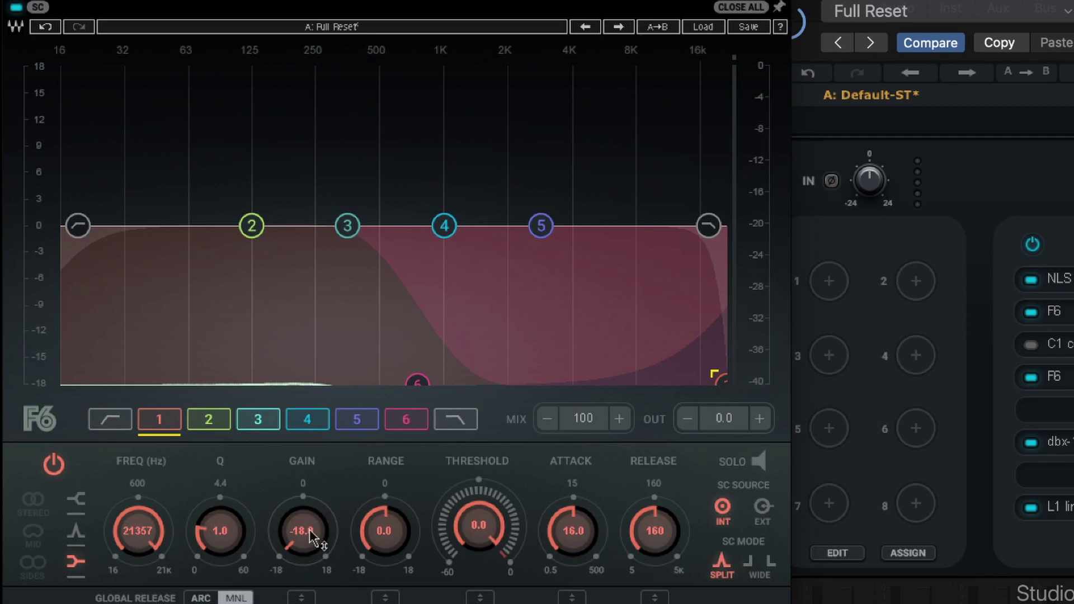
pyautogui.moveTo(387, 542); pyautogui.dragTo(387, 492)
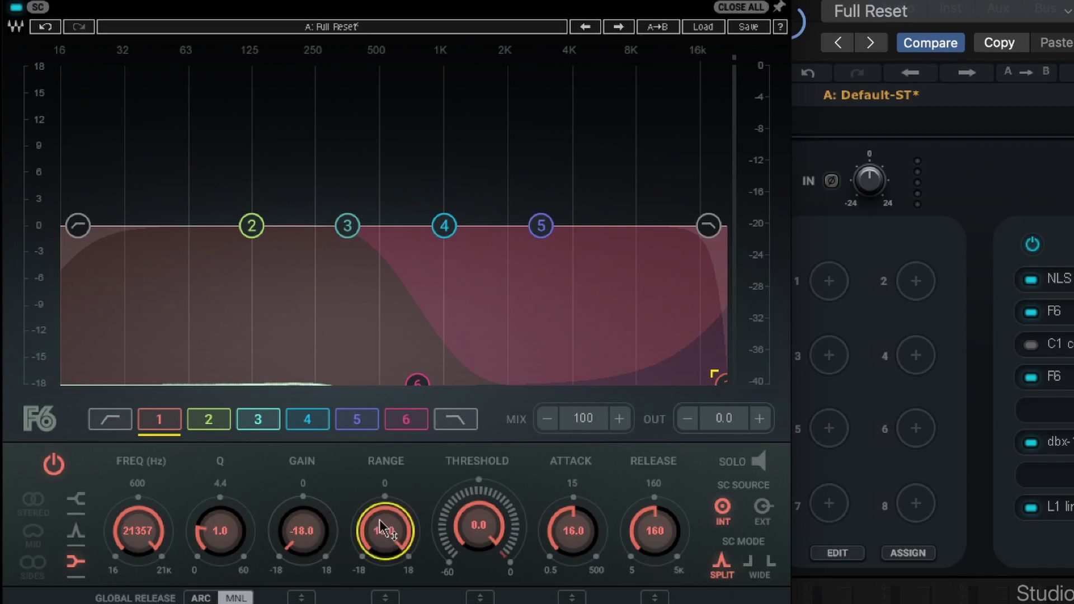
pyautogui.moveTo(575, 531); pyautogui.dragTo(575, 570)
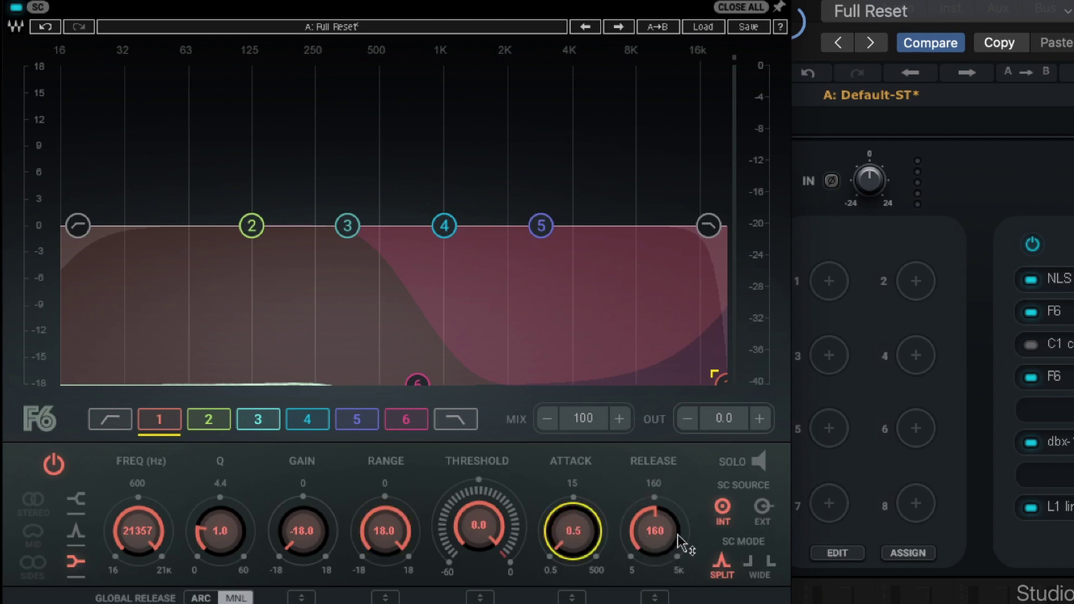
pyautogui.doubleClick(654, 531)
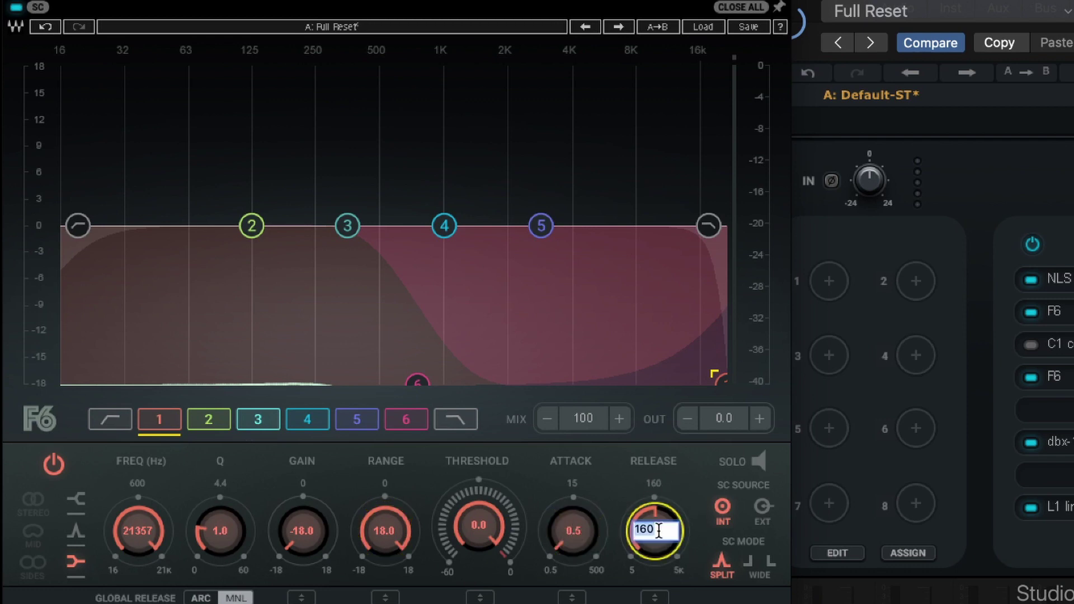
pyautogui.write('100')
pyautogui.press('Return')
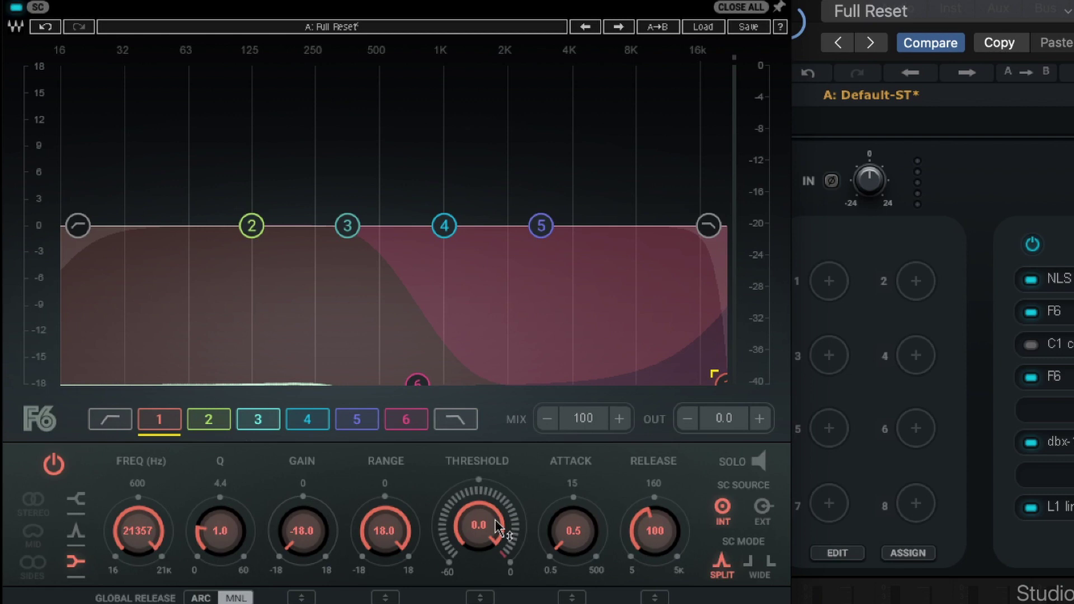
# - During playback, bring band 1's threshold down from 0.0 to -29.3 so the snare cut engages
pyautogui.moveTo(497, 527); pyautogui.dragTo(496, 568)
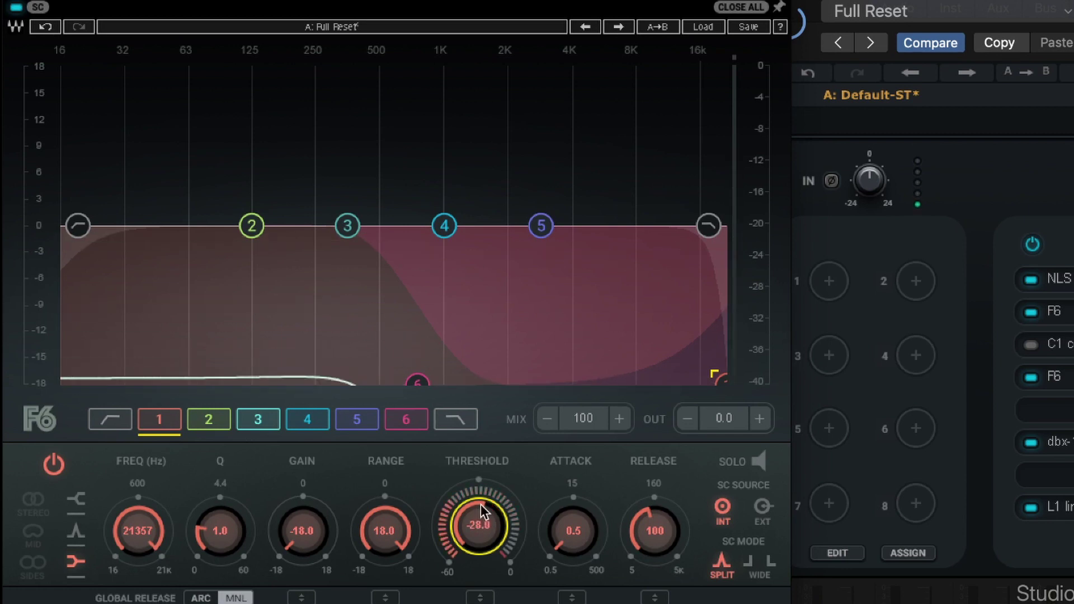
pyautogui.moveTo(483, 510); pyautogui.dragTo(482, 517)
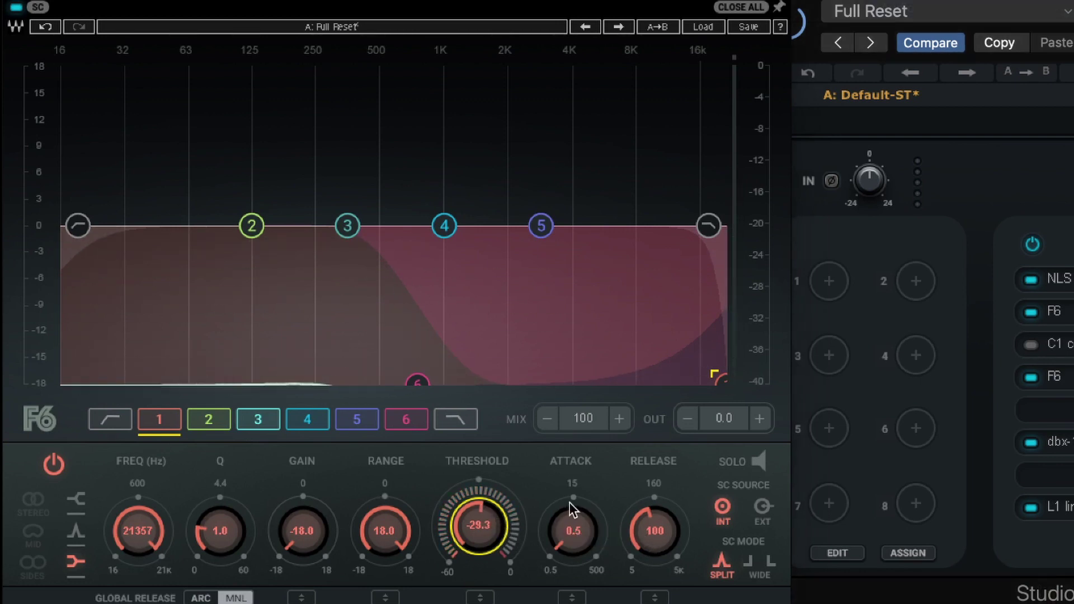
pyautogui.click(15, 8)
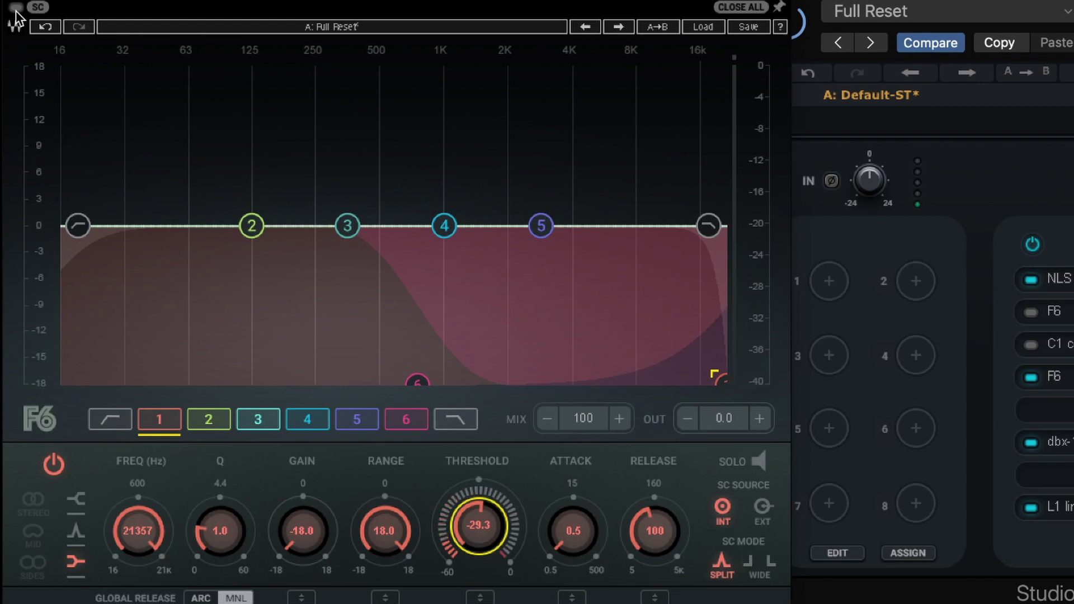
pyautogui.click(16, 8)
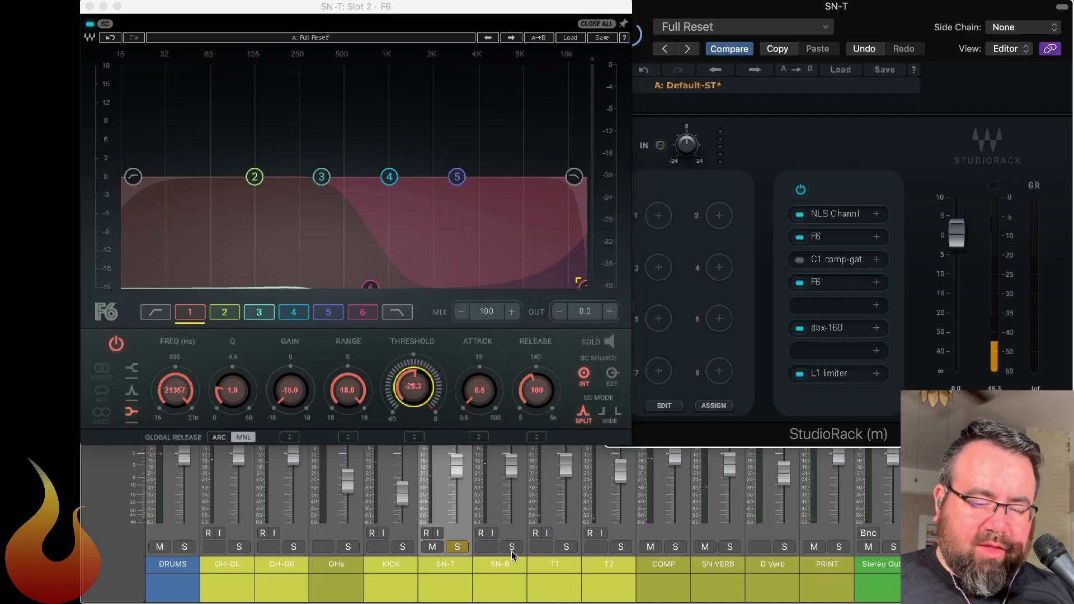
# - Add SN-B and then the OHs overheads to the solo alongside SN-T
pyautogui.click(511, 551)
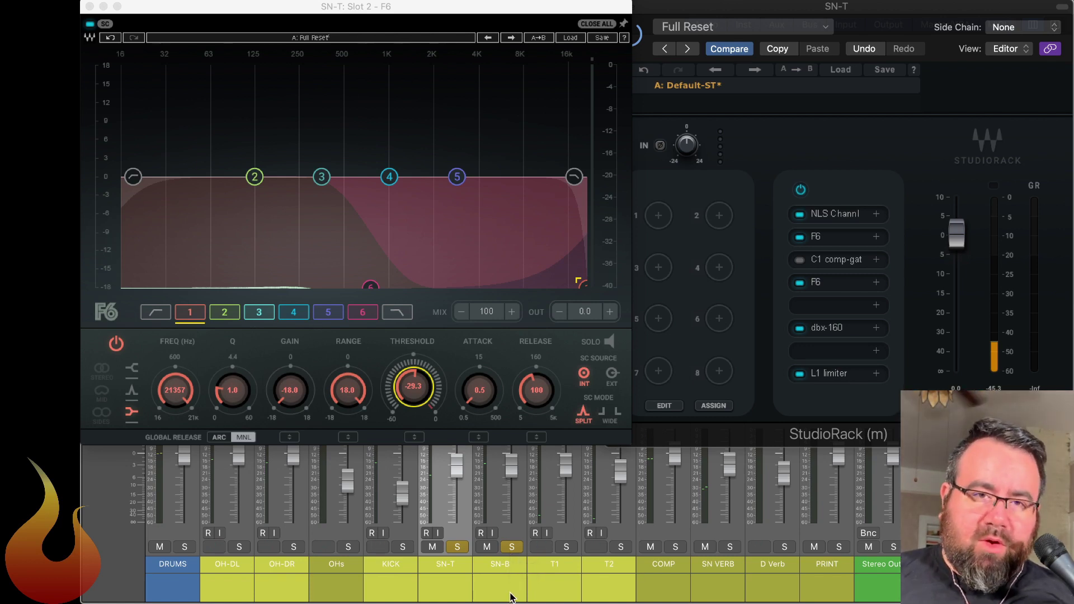
pyautogui.click(348, 548)
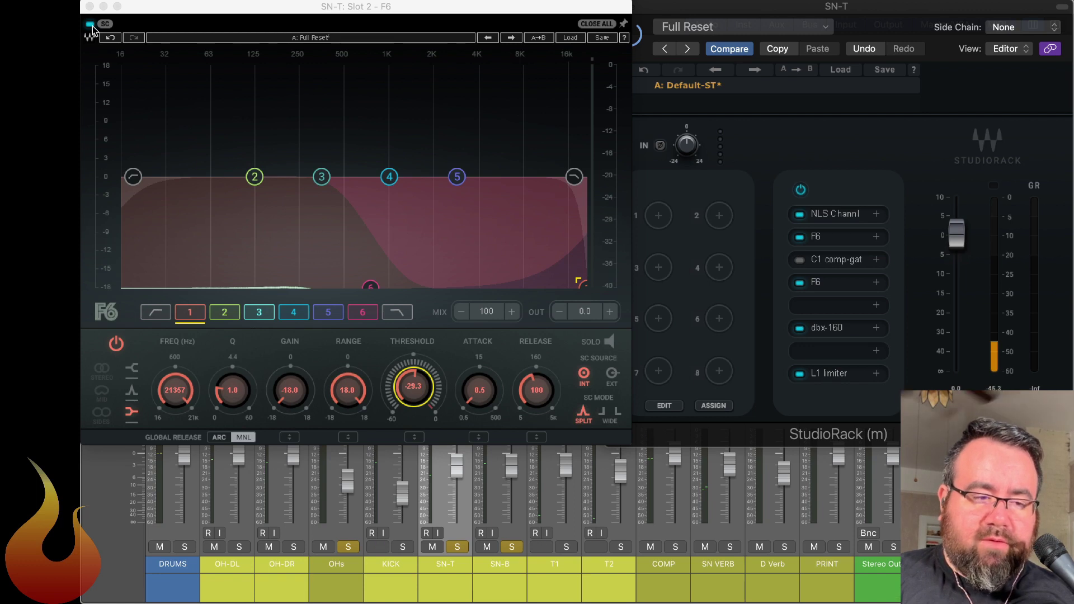
# - Play the soloed snare, toggling F6 off and on twice to compare, then close the plug-in windows
pyautogui.press('space')
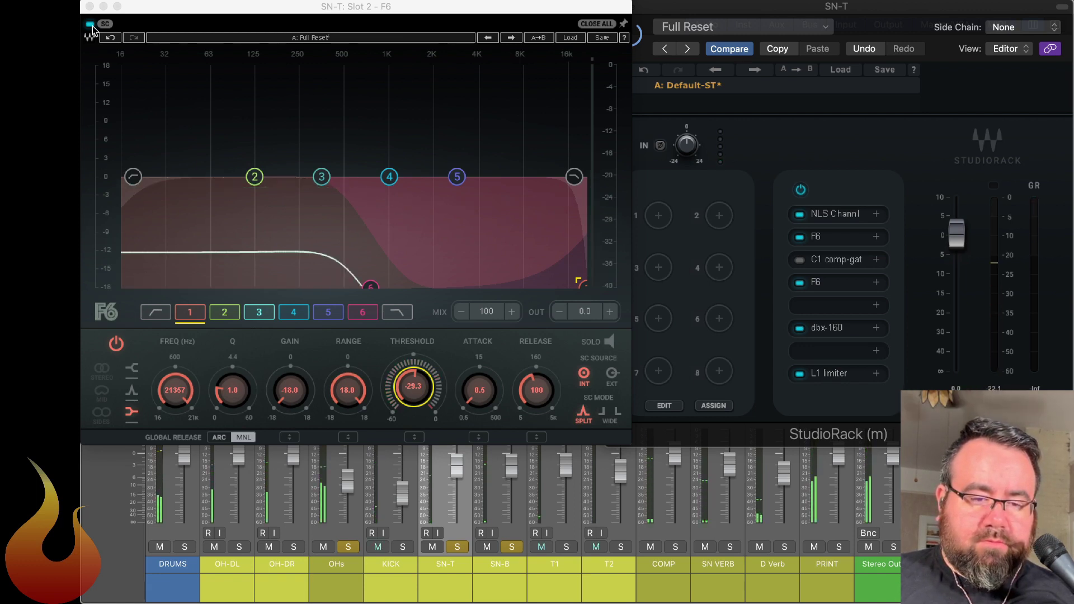
pyautogui.click(91, 24)
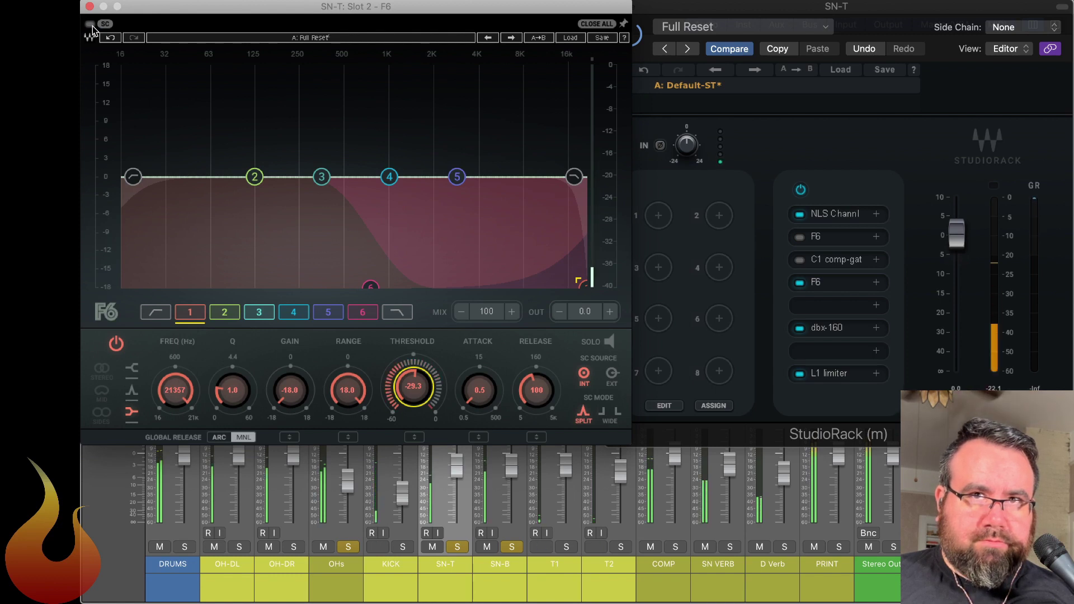
pyautogui.click(90, 25)
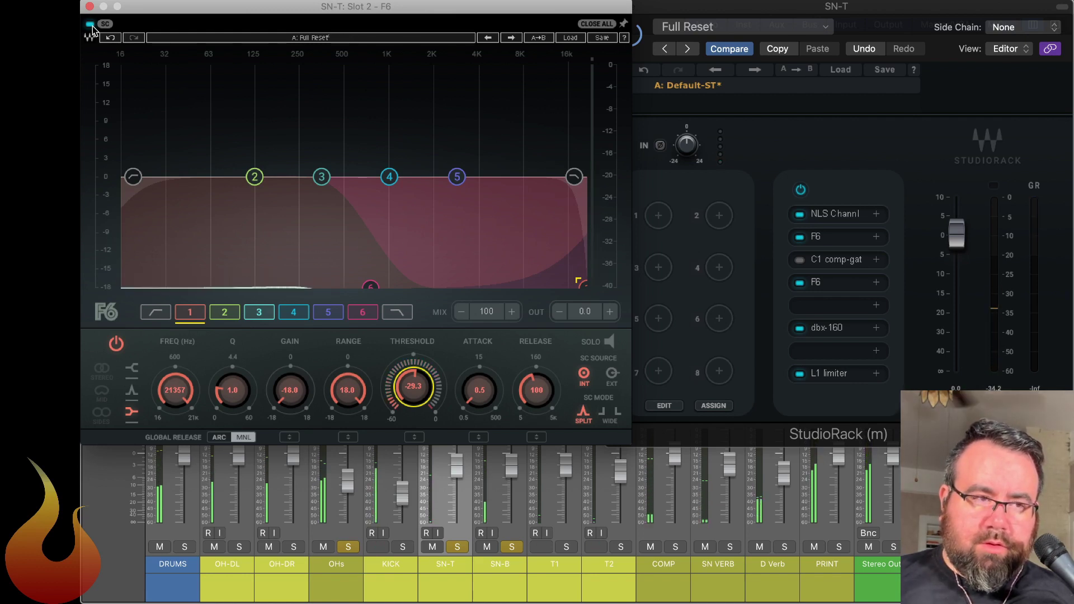
pyautogui.click(91, 25)
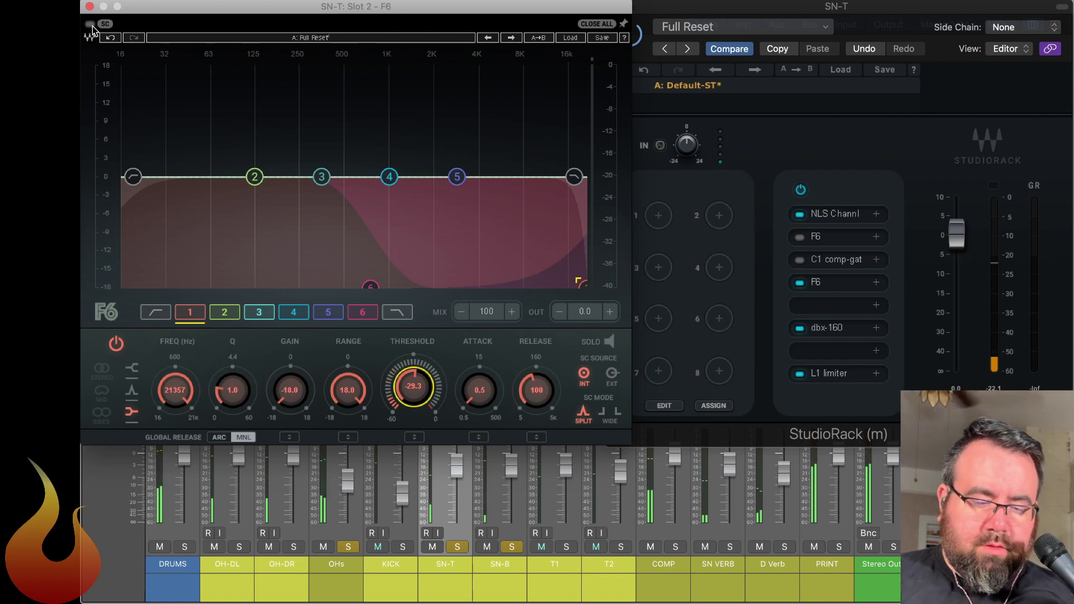
pyautogui.click(91, 26)
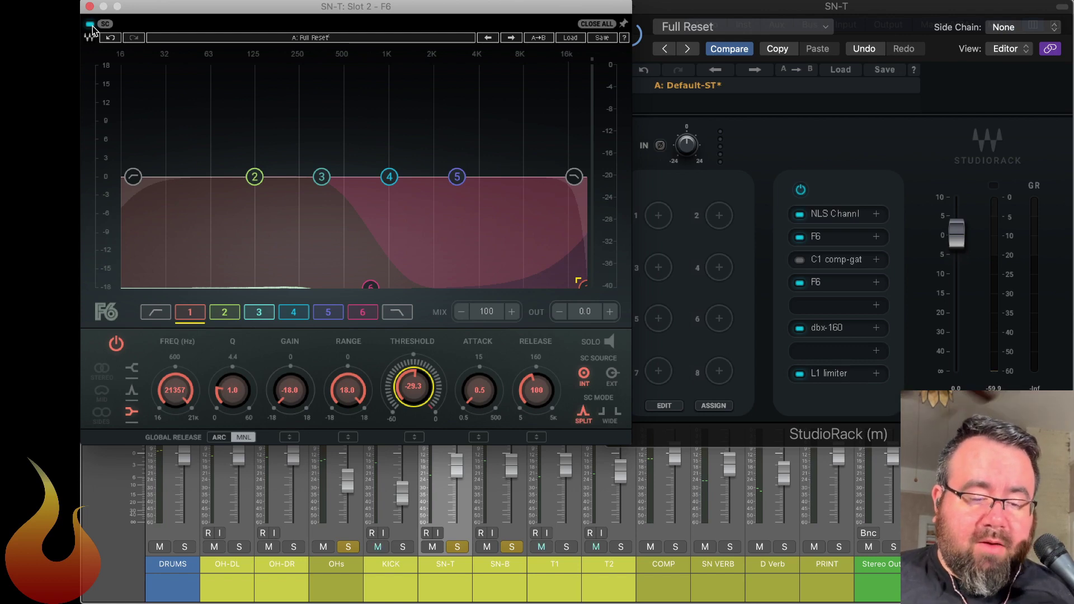
pyautogui.press('v')
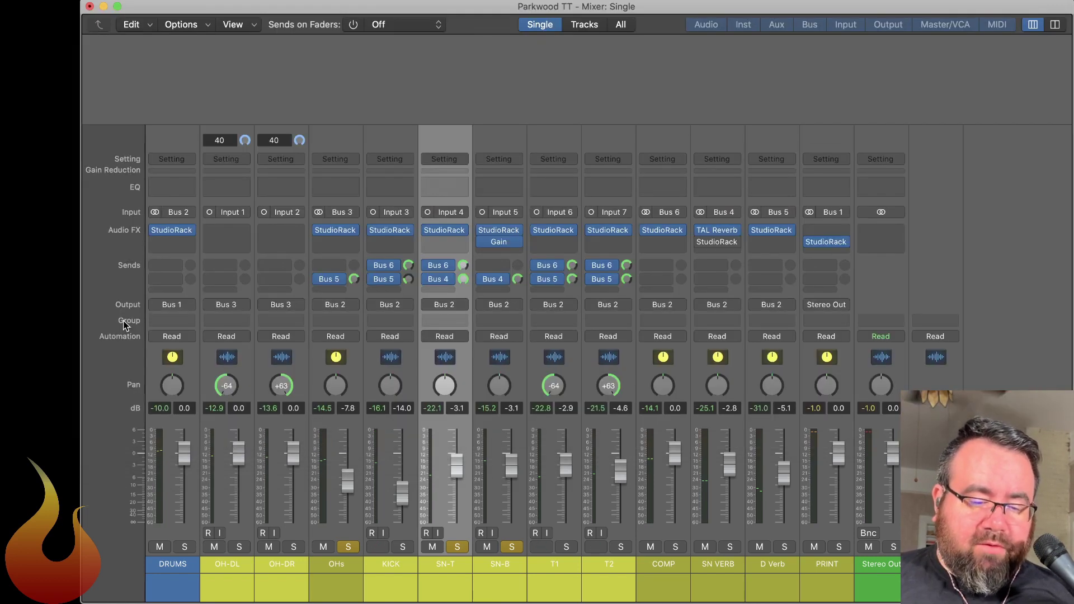
# - Solo the DRUMS bus, play it, mute OHs and replay, then select the KICK through T2 strips
pyautogui.keyDown('alt'); pyautogui.click(185, 548); pyautogui.keyUp('alt')
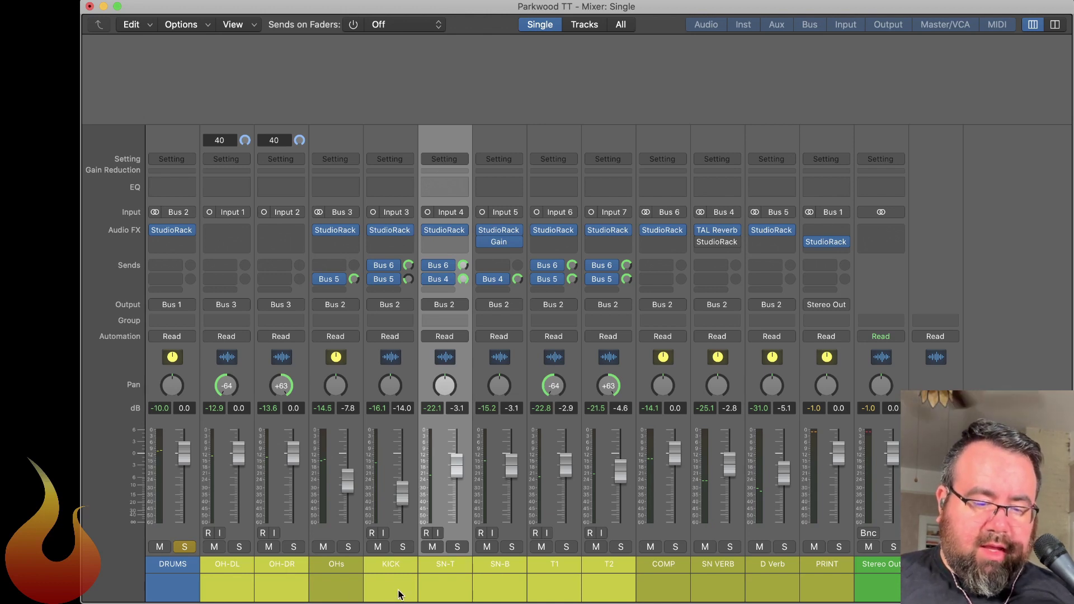
pyautogui.press('space')
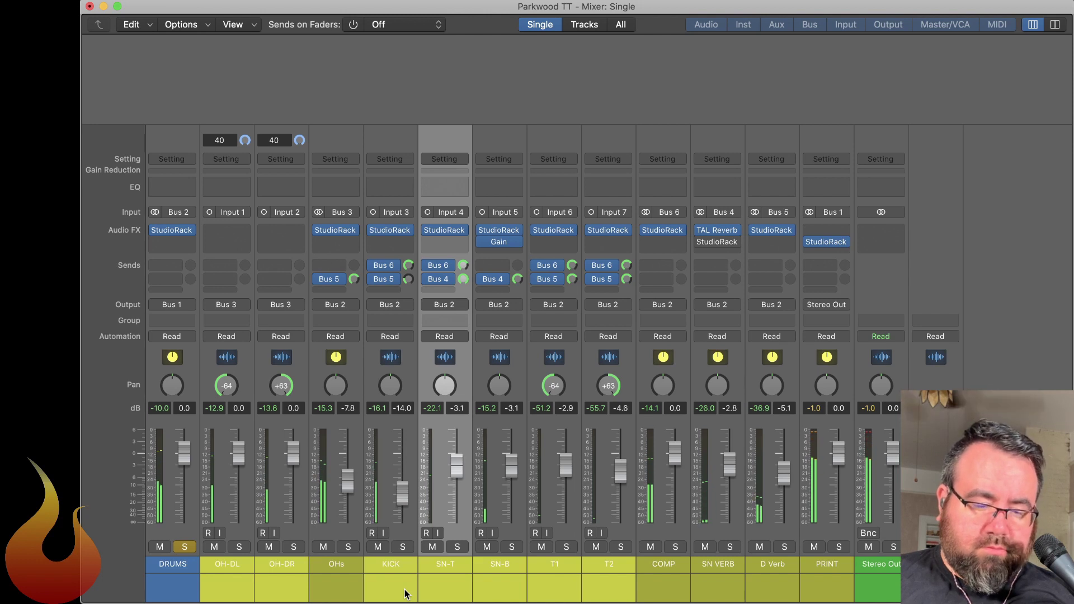
pyautogui.click(323, 547)
pyautogui.press('space')
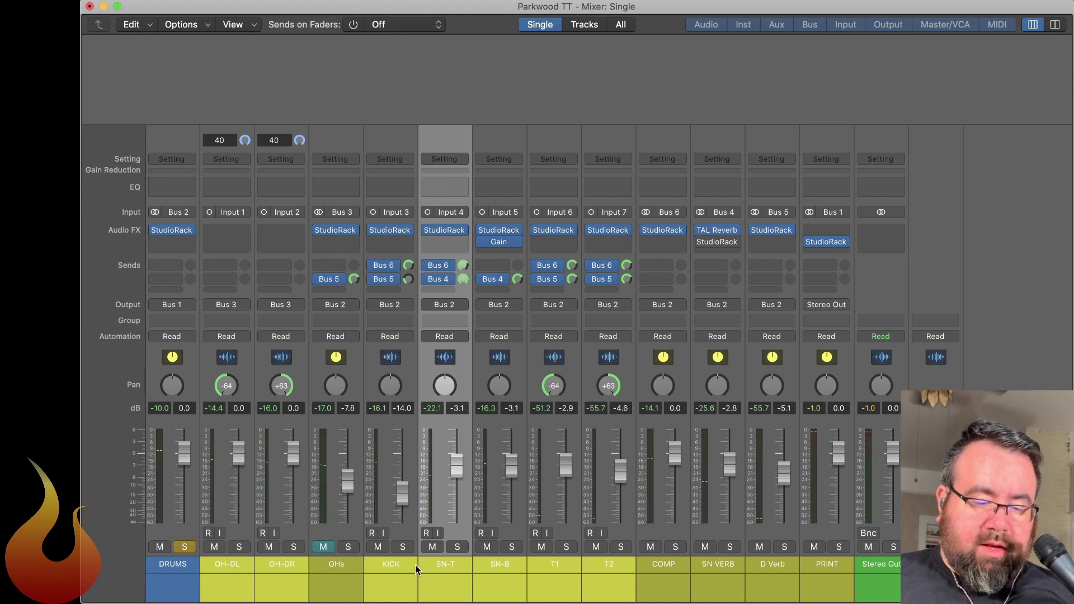
pyautogui.moveTo(403, 567); pyautogui.dragTo(592, 572)
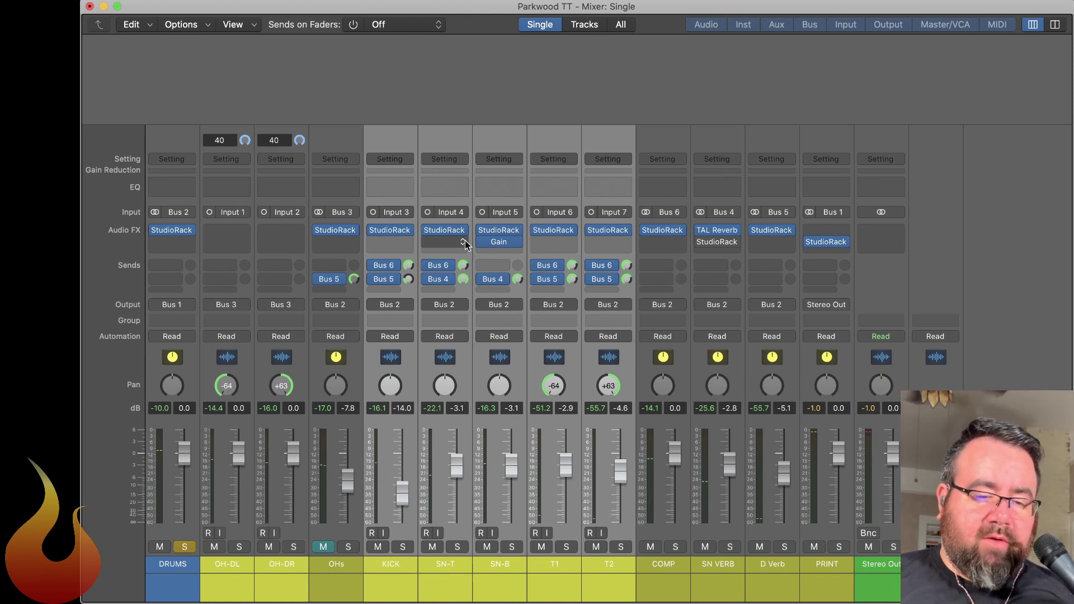
pyautogui.moveTo(373, 234)
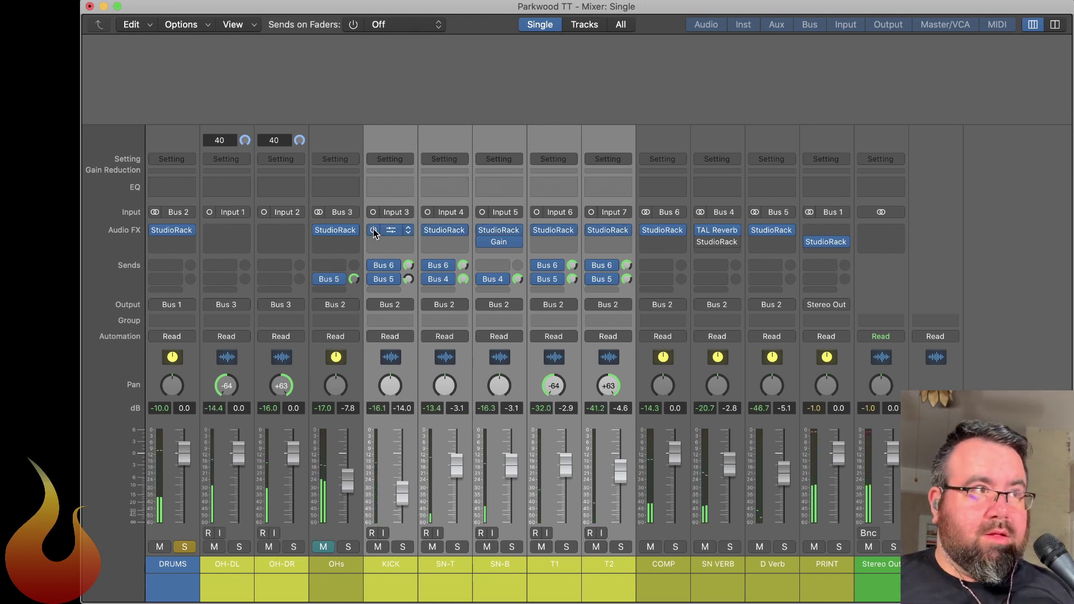
# - Unmute the OHs overheads and play back the full DRUMS mix
pyautogui.click(322, 550)
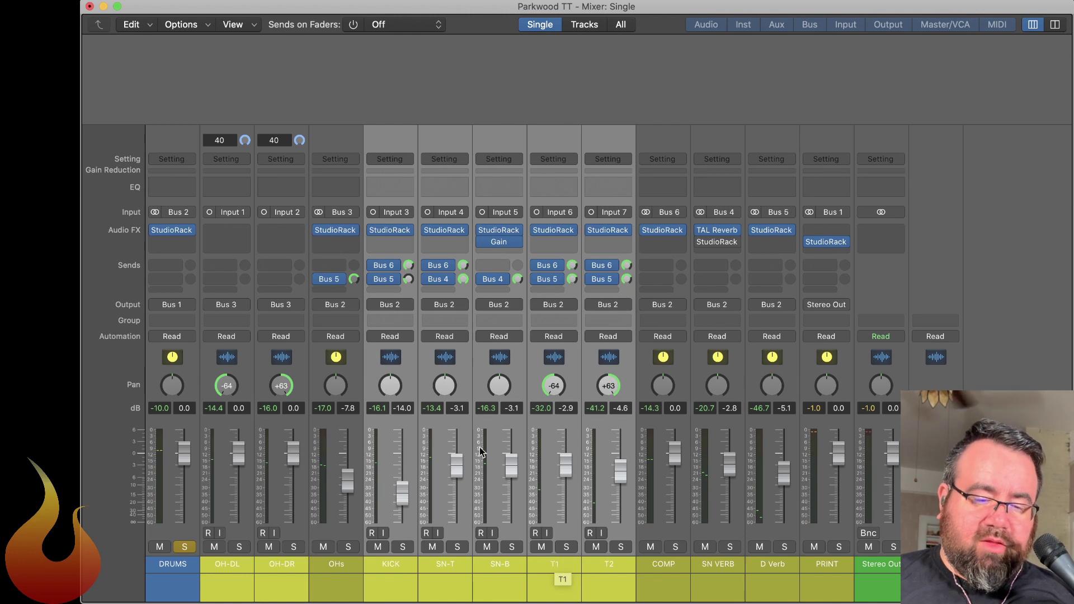
pyautogui.press('space')
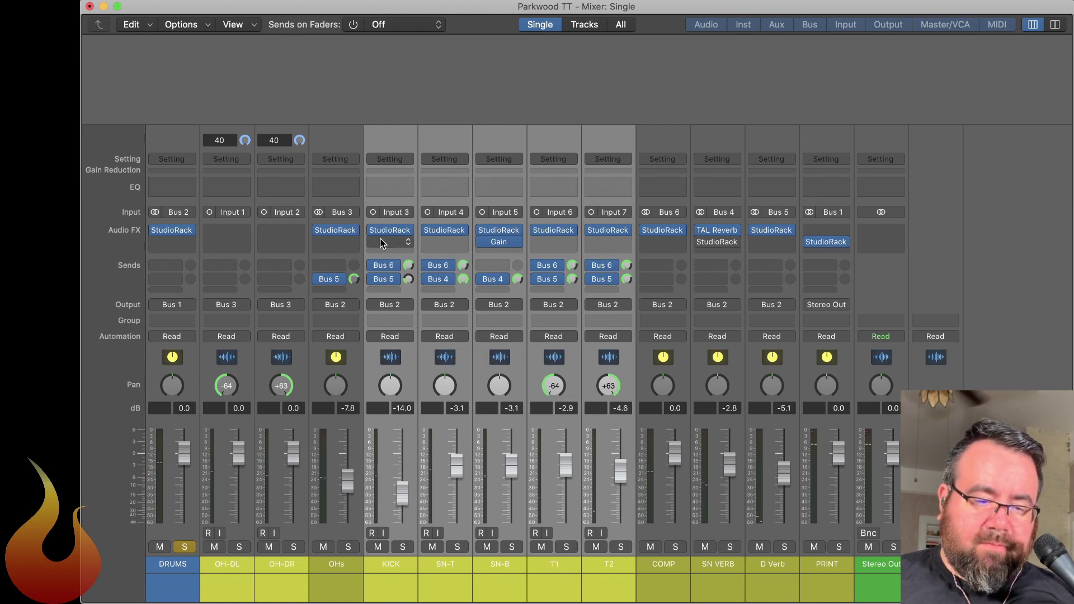